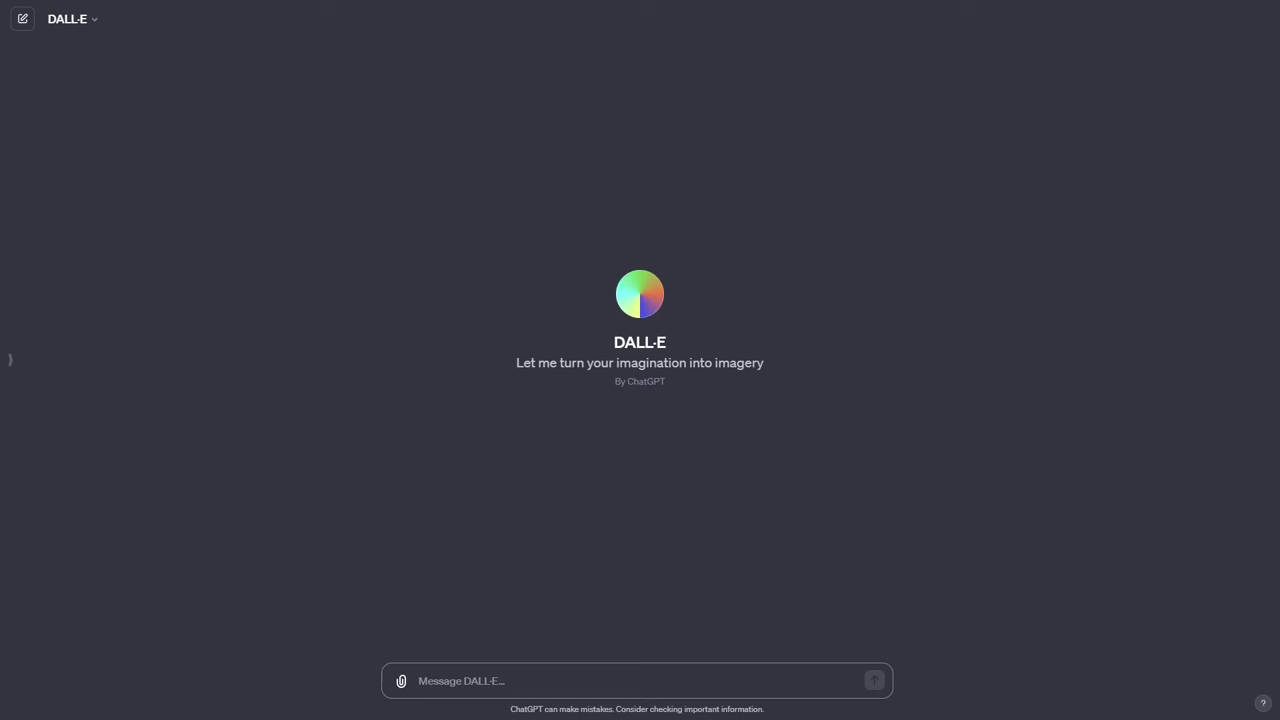
Step: Submit the prompt "duck, playing a guitar, in a space suit, on the moon." to generate an image
click(464, 687)
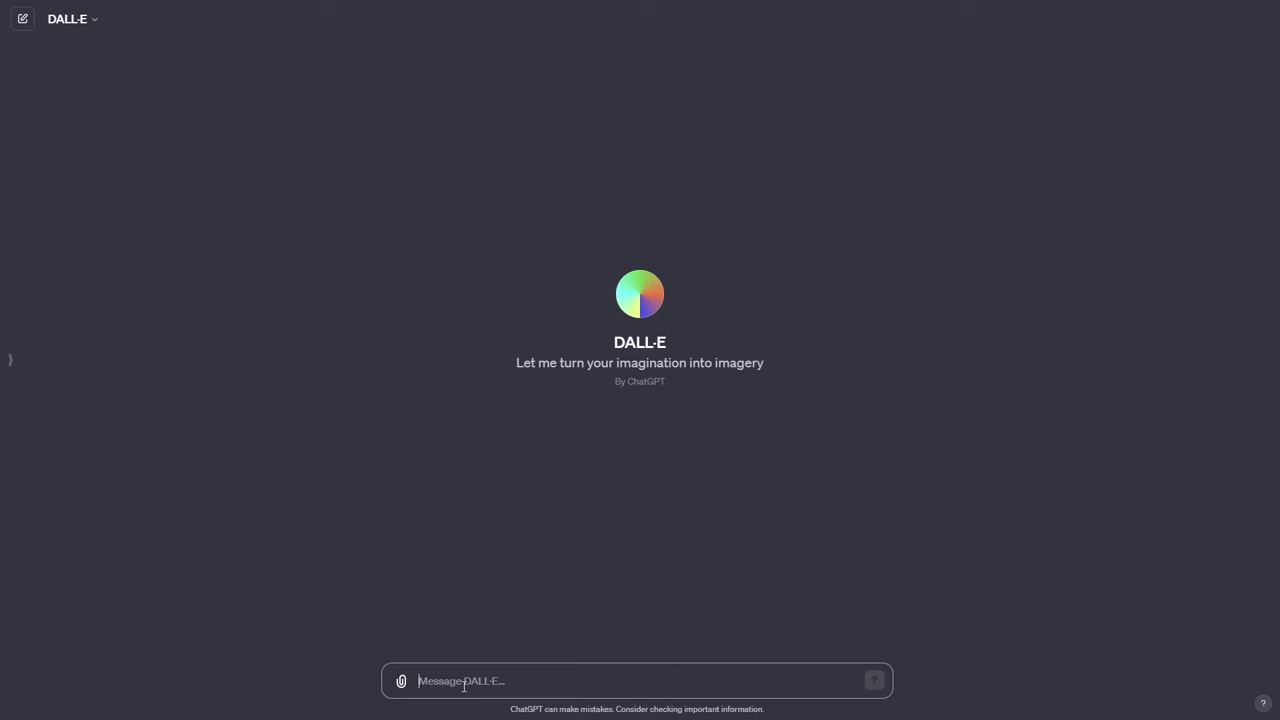
text(duck, playing a guitar, in a space suit, on the moon.)
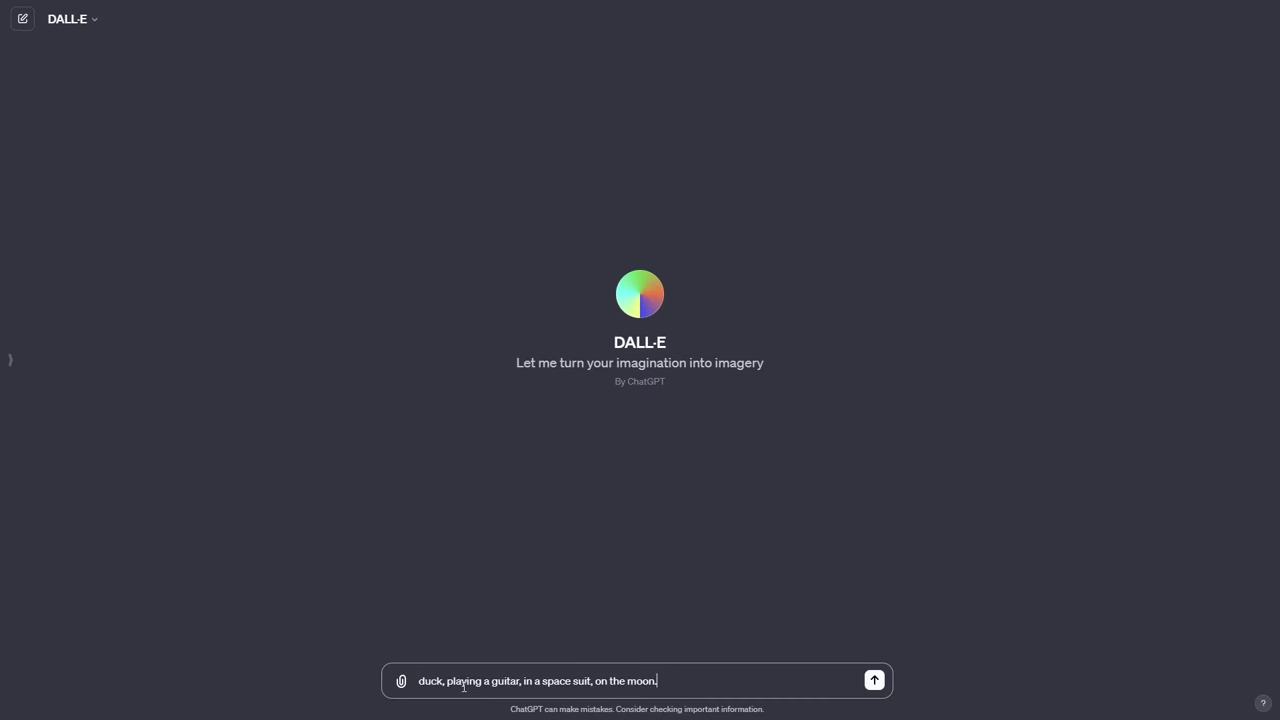
click(874, 681)
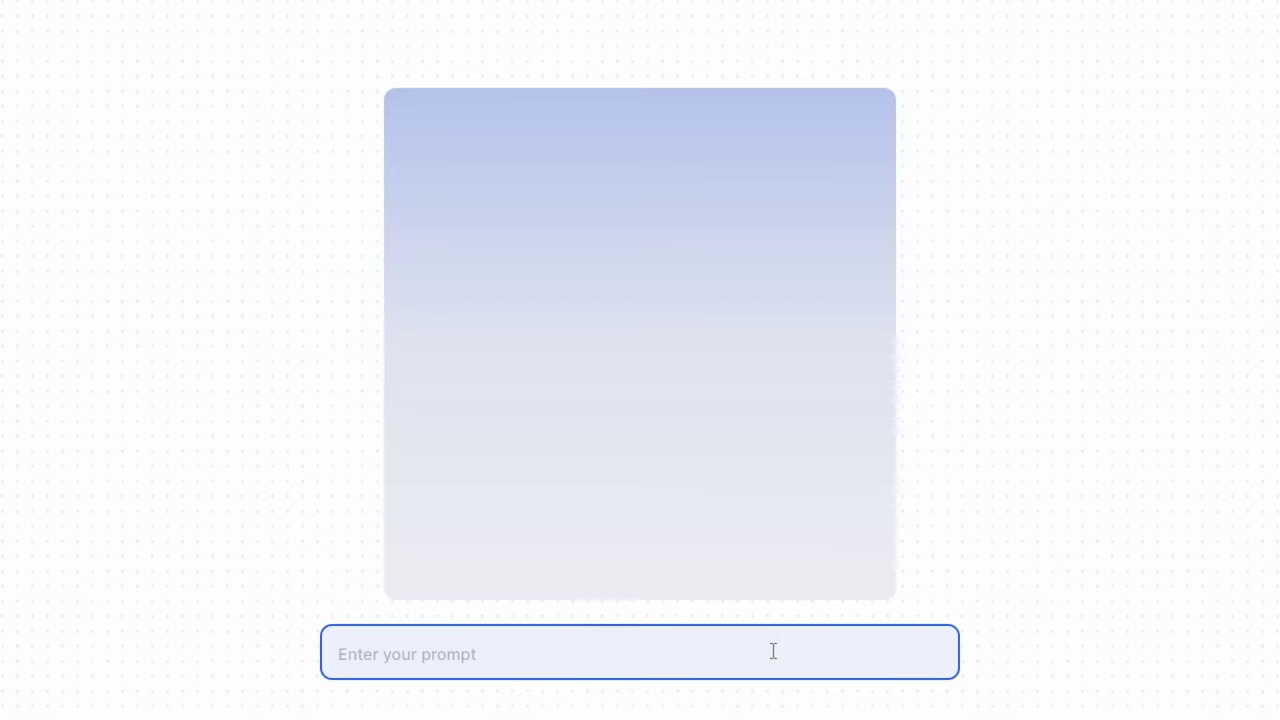
Step: In the real-time image generator, enter the prompt "duck, playing a guitar, in a space suit, on the moon."
text(duck,)
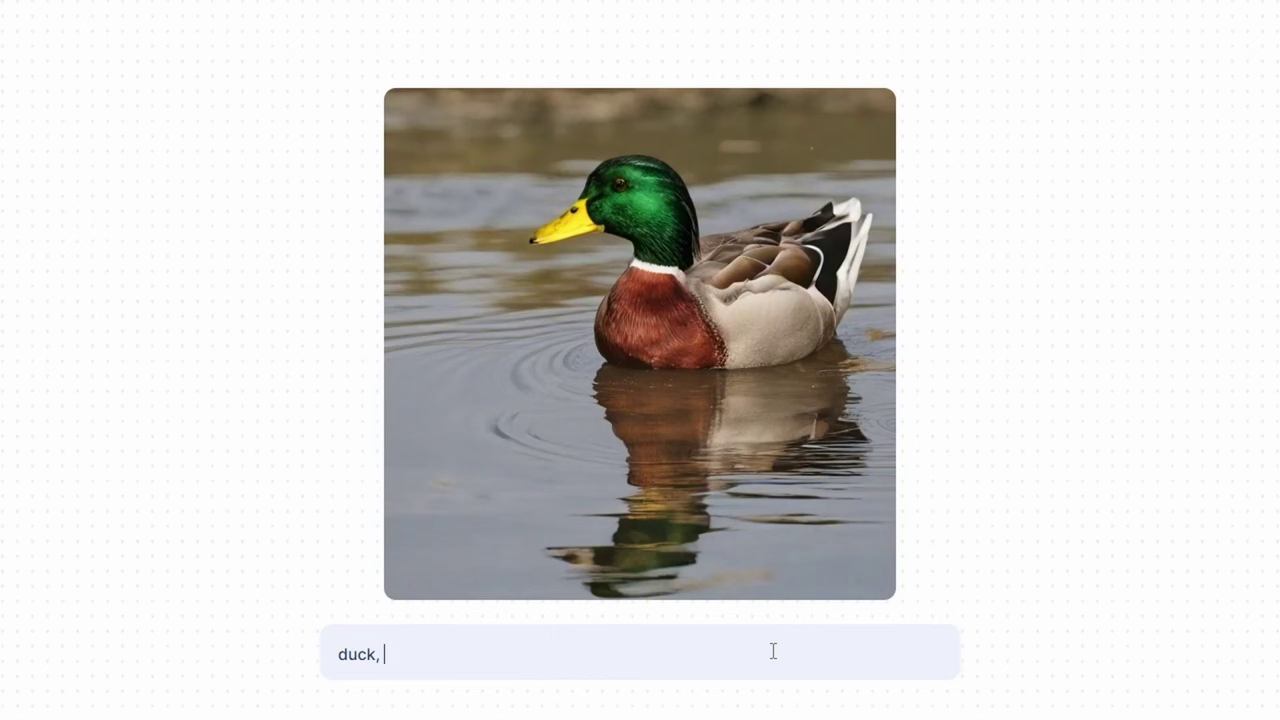
text( playing)
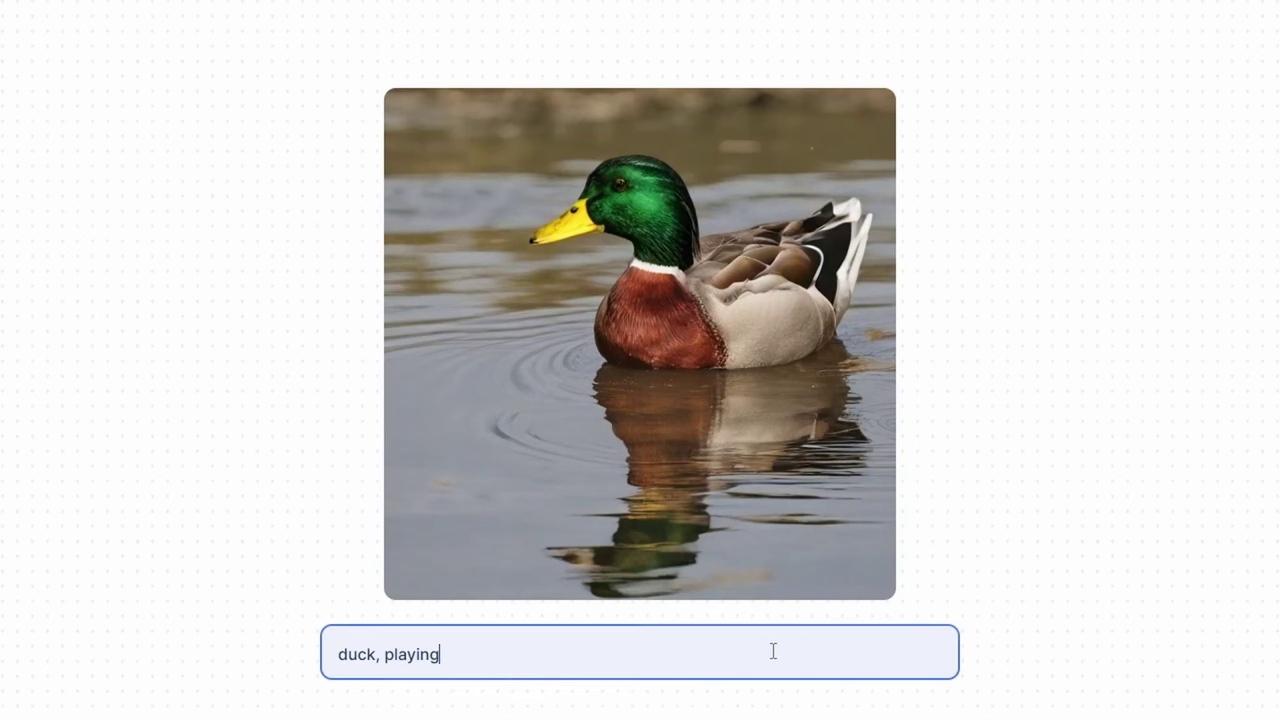
text( a guitar)
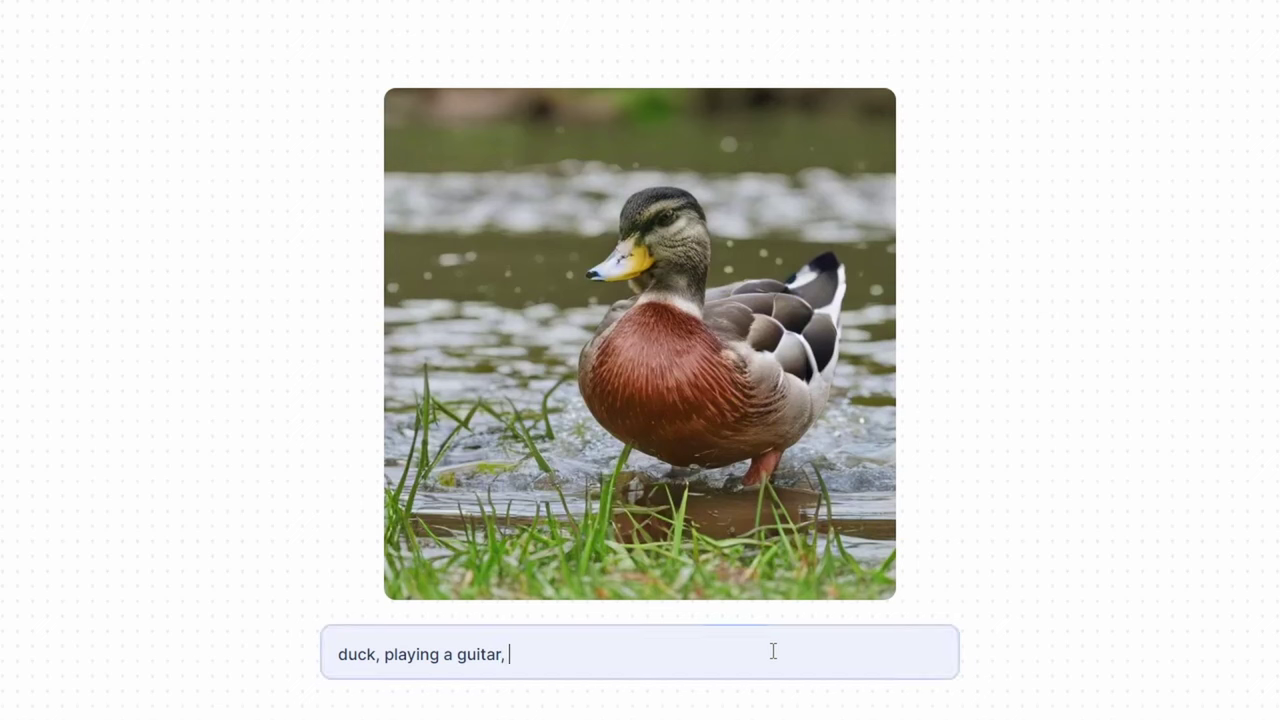
text(, )
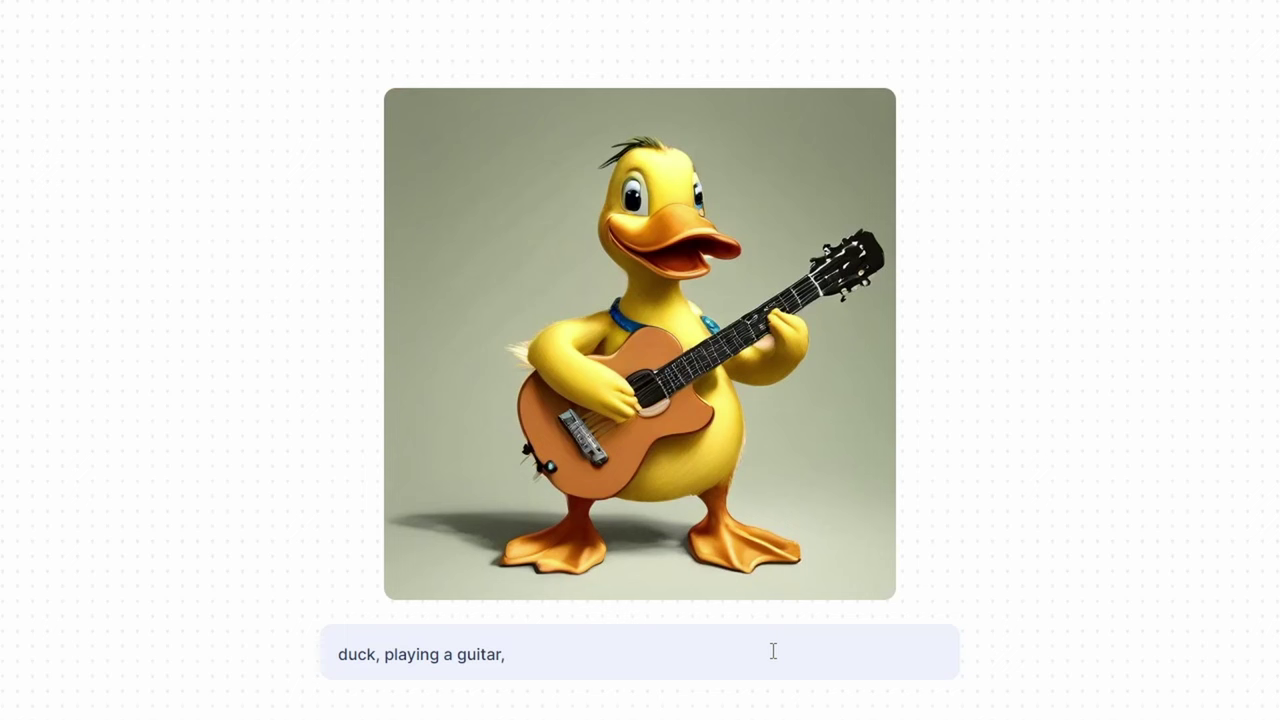
text(in a space s)
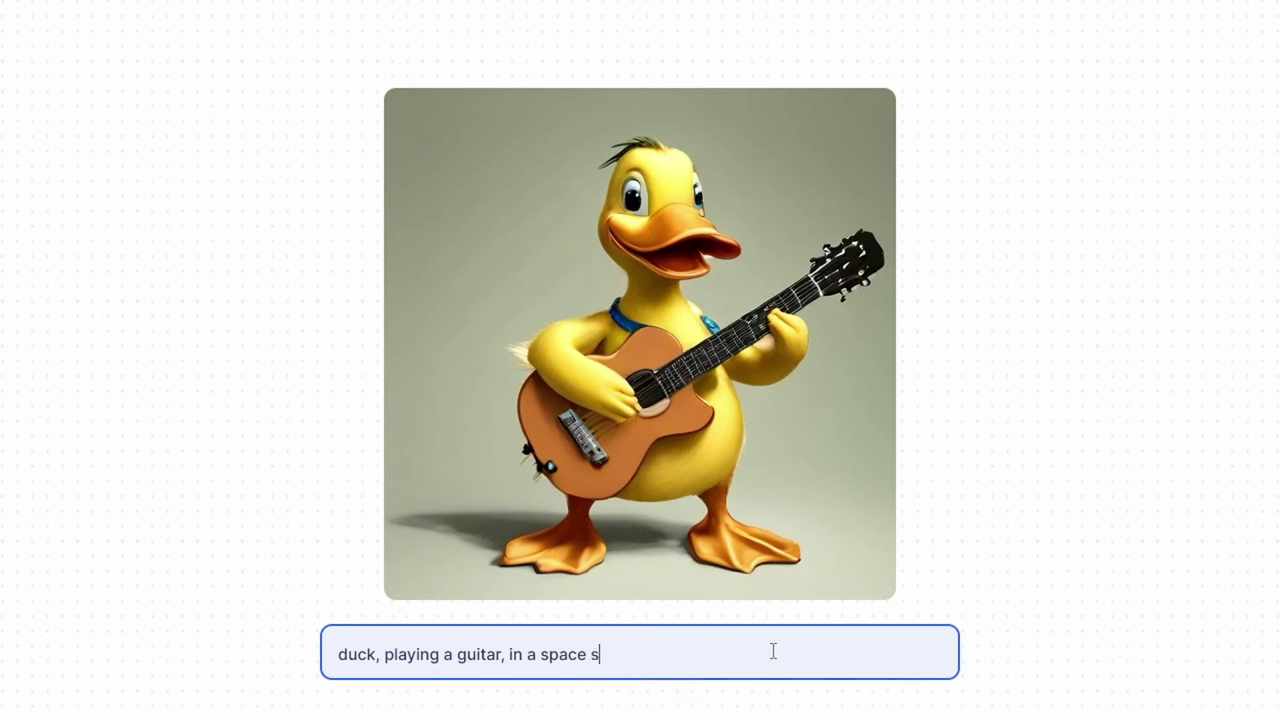
text(uit)
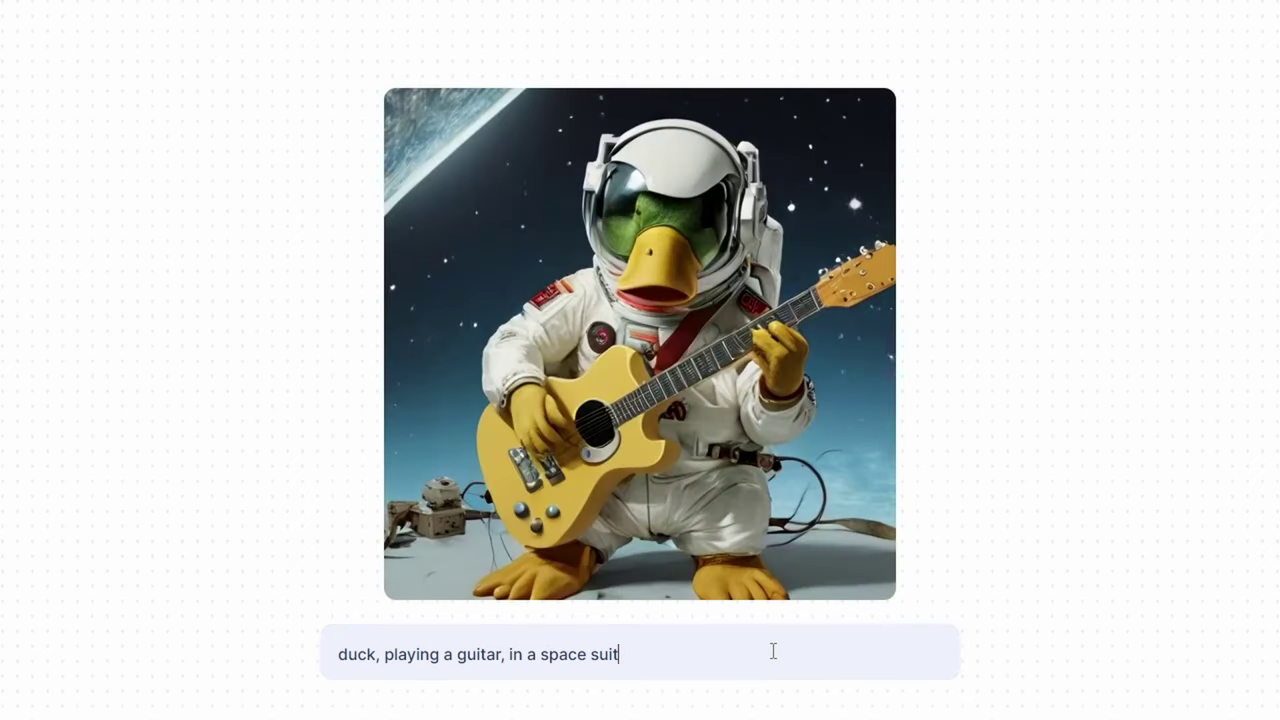
text(, o)
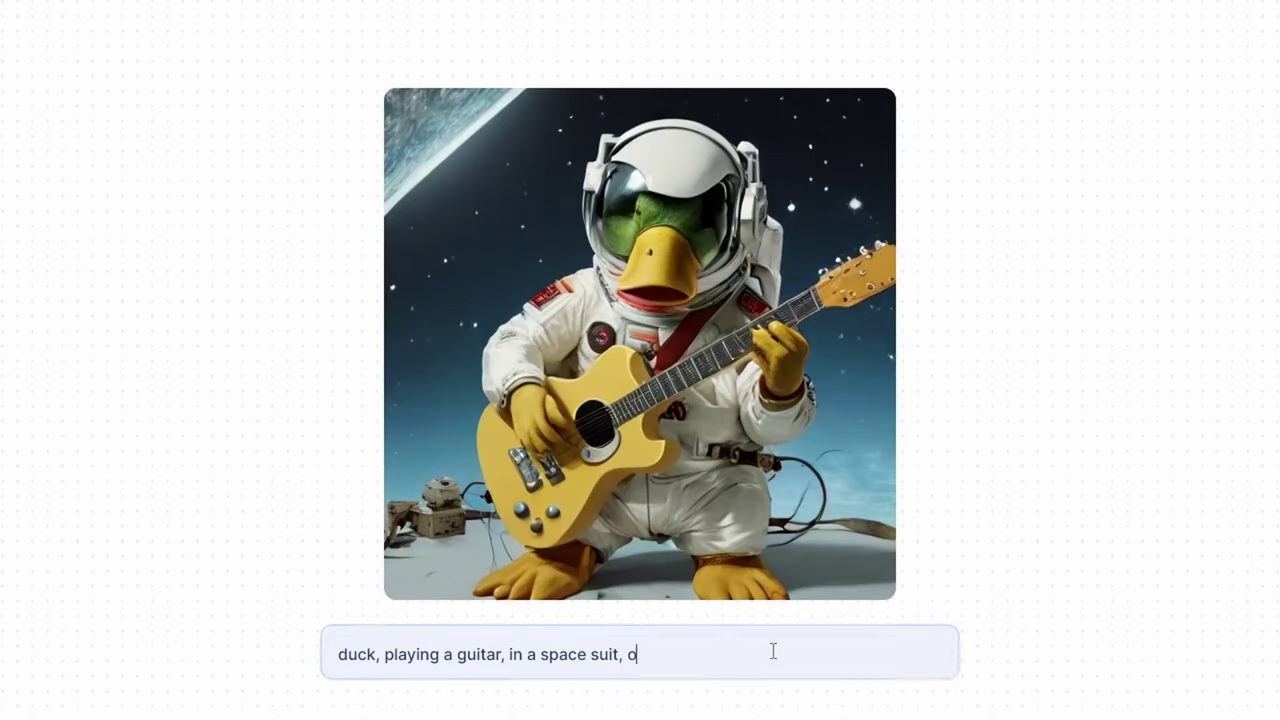
text(n the moon.)
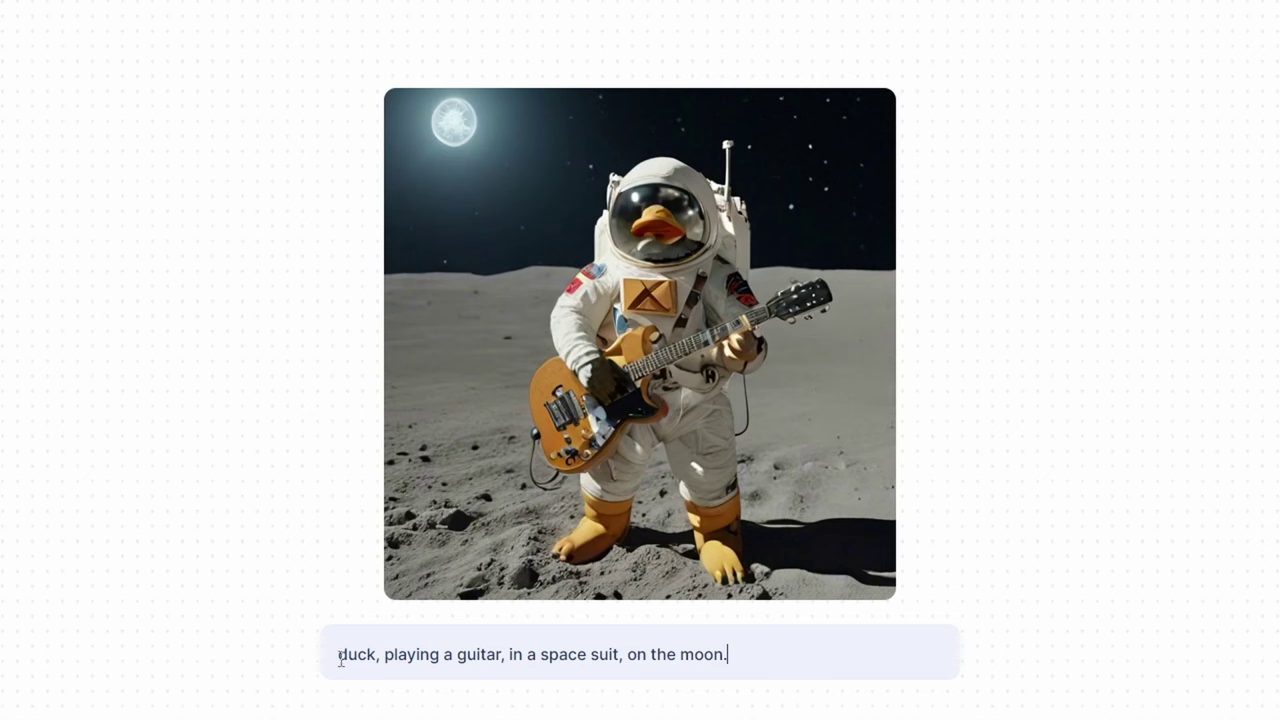
Step: Replace the whole duck prompt with "robot, playing chess, and singing a song."
drag(338, 654, 866, 650)
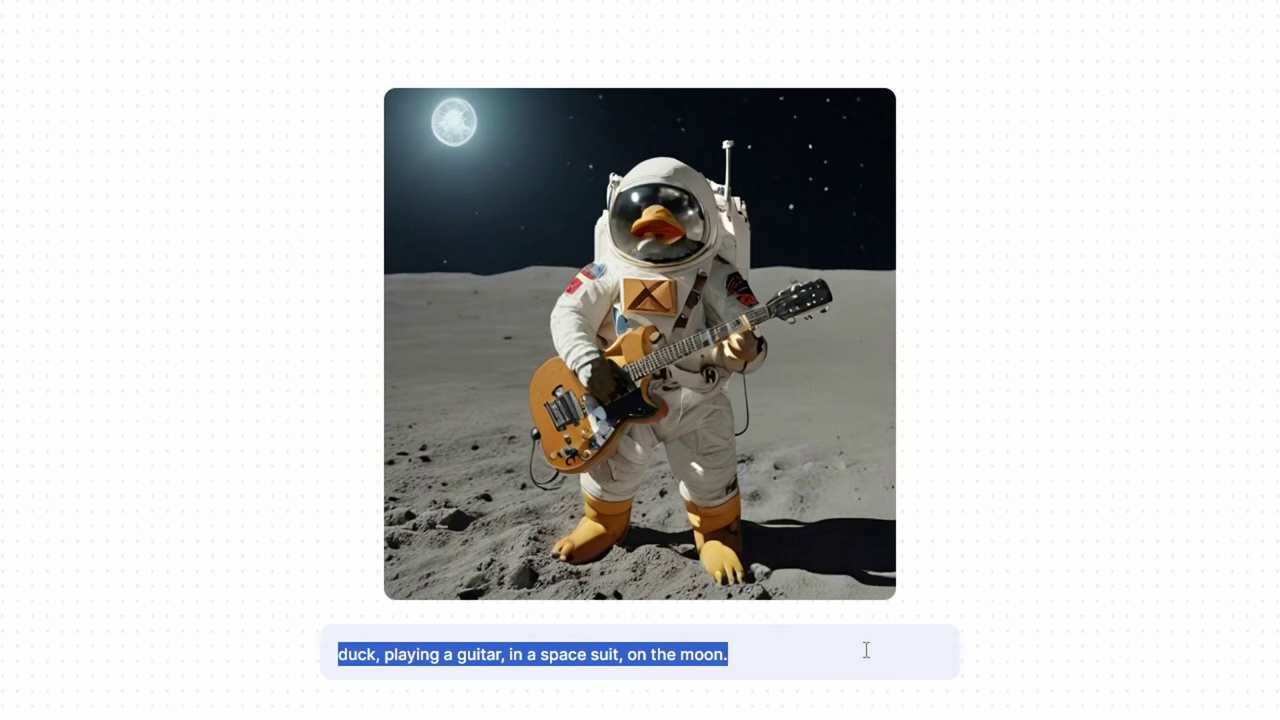
key(BackSpace)
text(robot,)
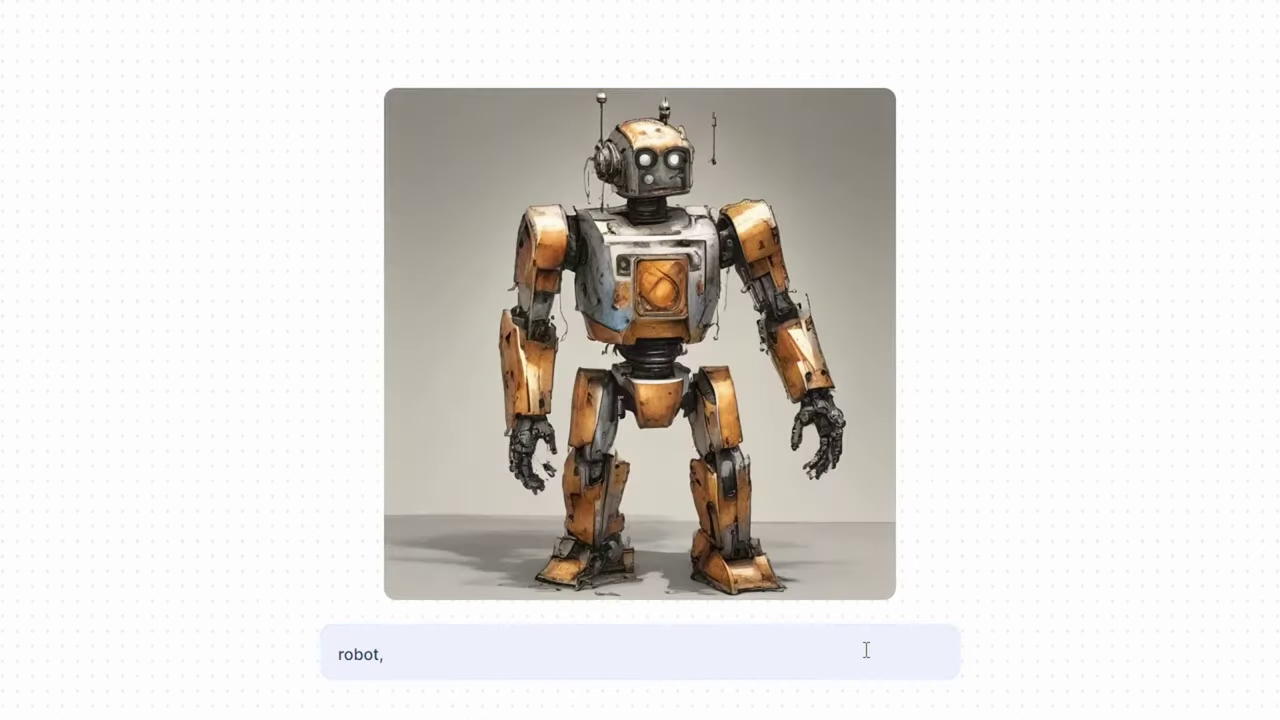
text( playing chess, and singing a song.)
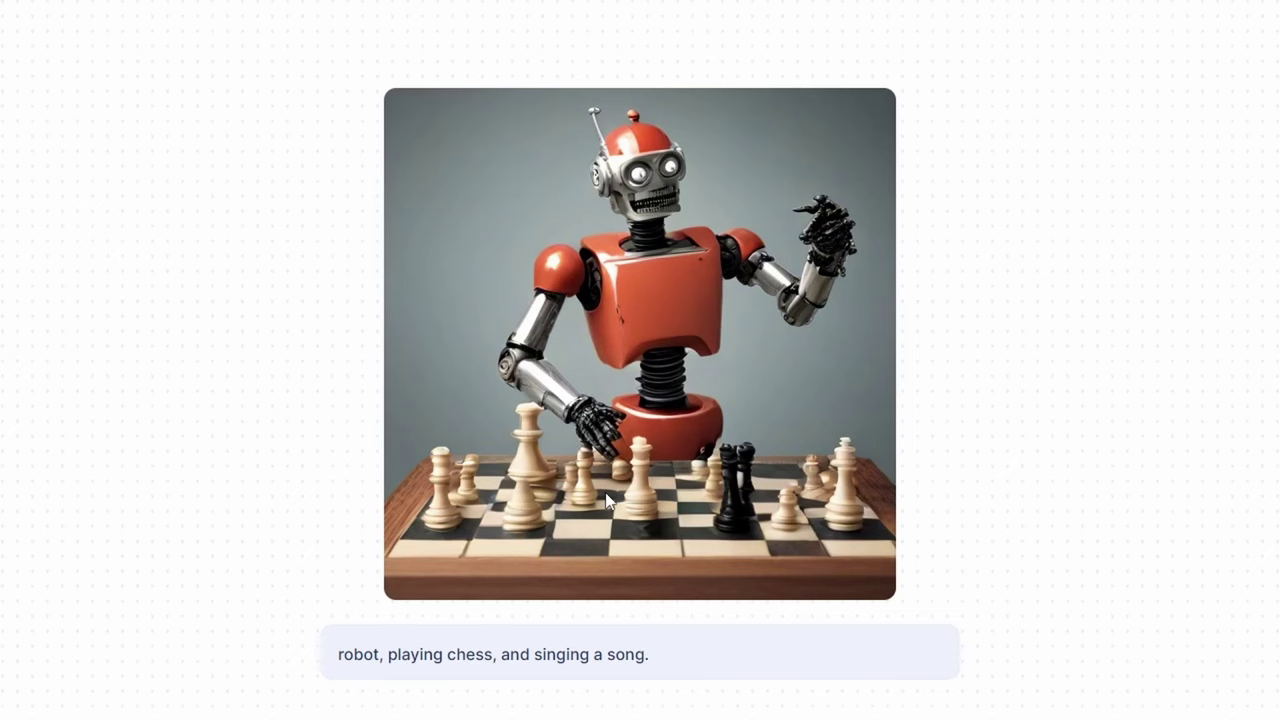
Step: Delete "and singing a song." from the end of the robot prompt
key(BackSpace)
key(BackSpace)
key(BackSpace)
key(BackSpace)
key(BackSpace)
key(BackSpace)
key(BackSpace)
key(BackSpace)
key(BackSpace)
key(BackSpace)
key(BackSpace)
key(BackSpace)
key(BackSpace)
key(BackSpace)
key(BackSpace)
key(BackSpace)
key(BackSpace)
key(BackSpace)
key(BackSpace)
key(BackSpace)
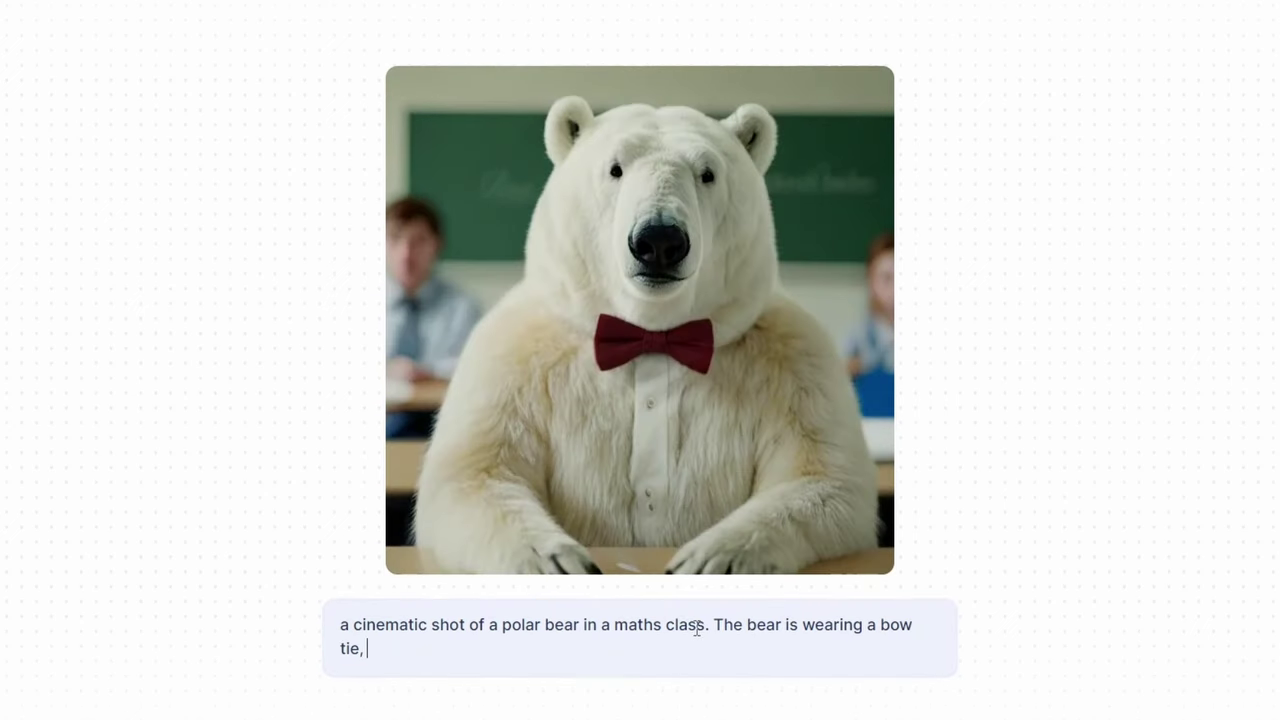
Step: Extend the polar bear prompt with "and a top hat." and replace the top hat with "flat cap,"
text(and a top hat.)
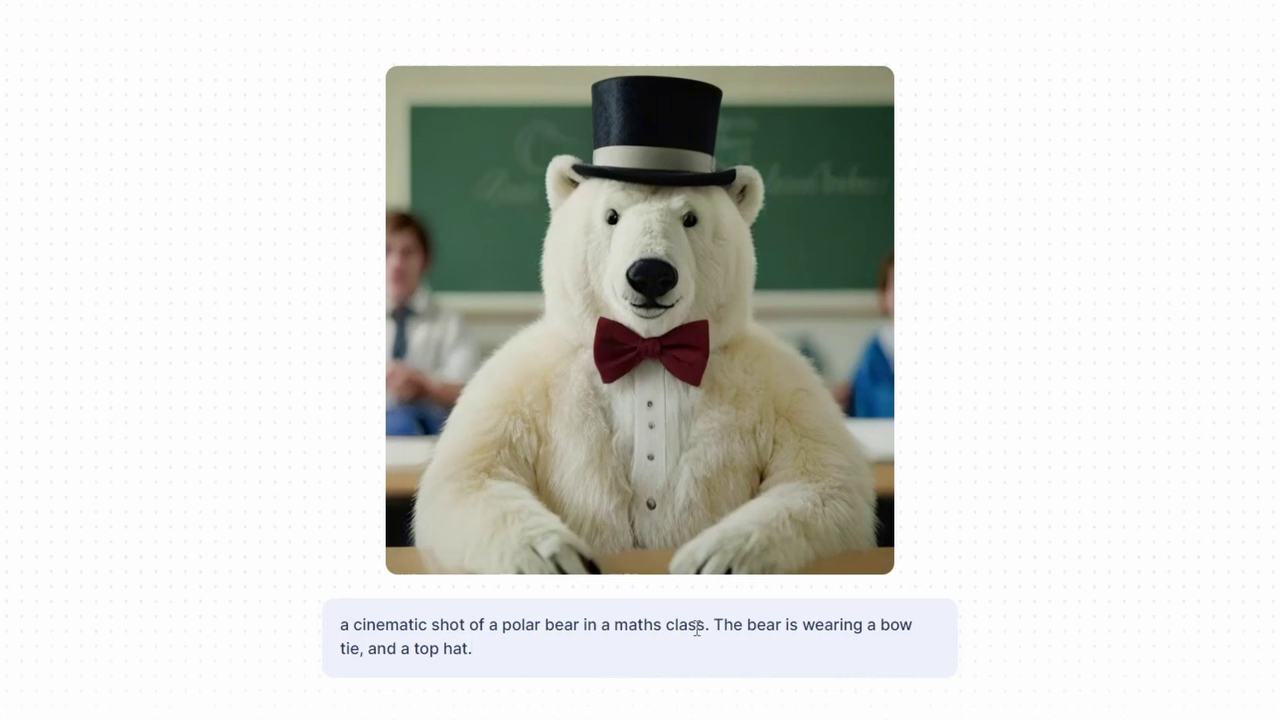
key(BackSpace)
key(BackSpace)
key(BackSpace)
key(BackSpace)
key(BackSpace)
key(BackSpace)
key(BackSpace)
key(BackSpace)
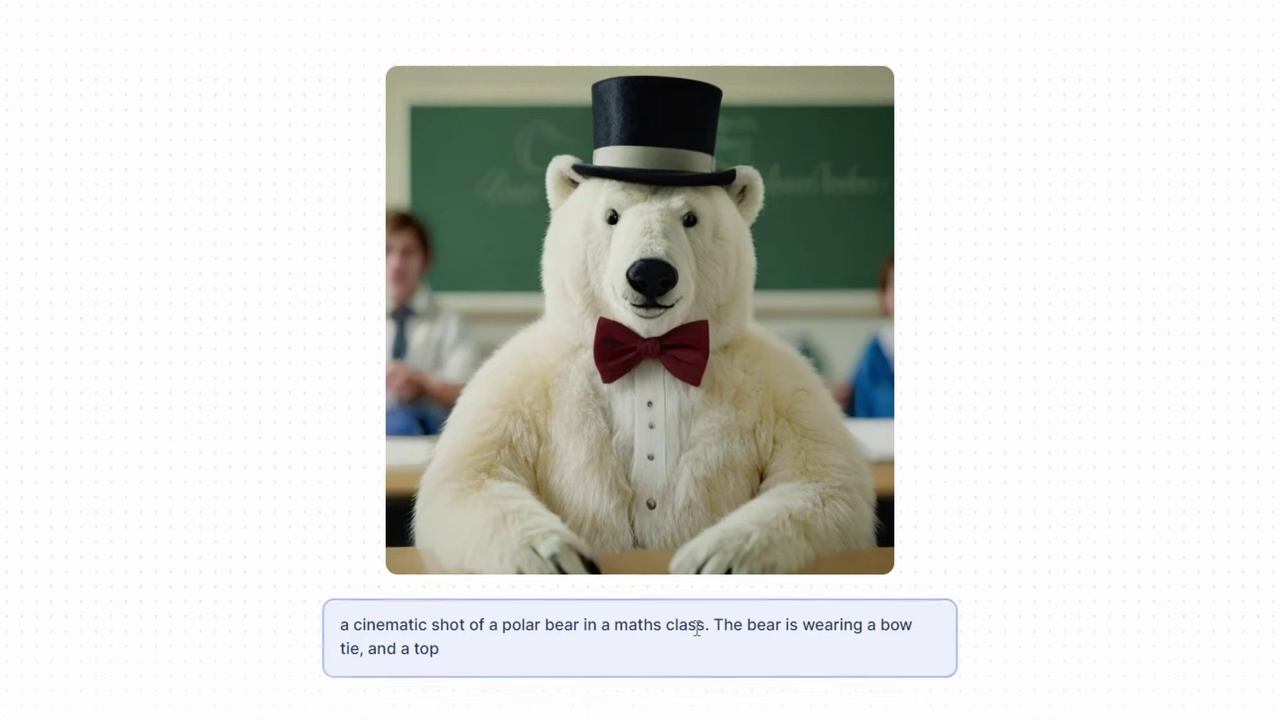
text(flat)
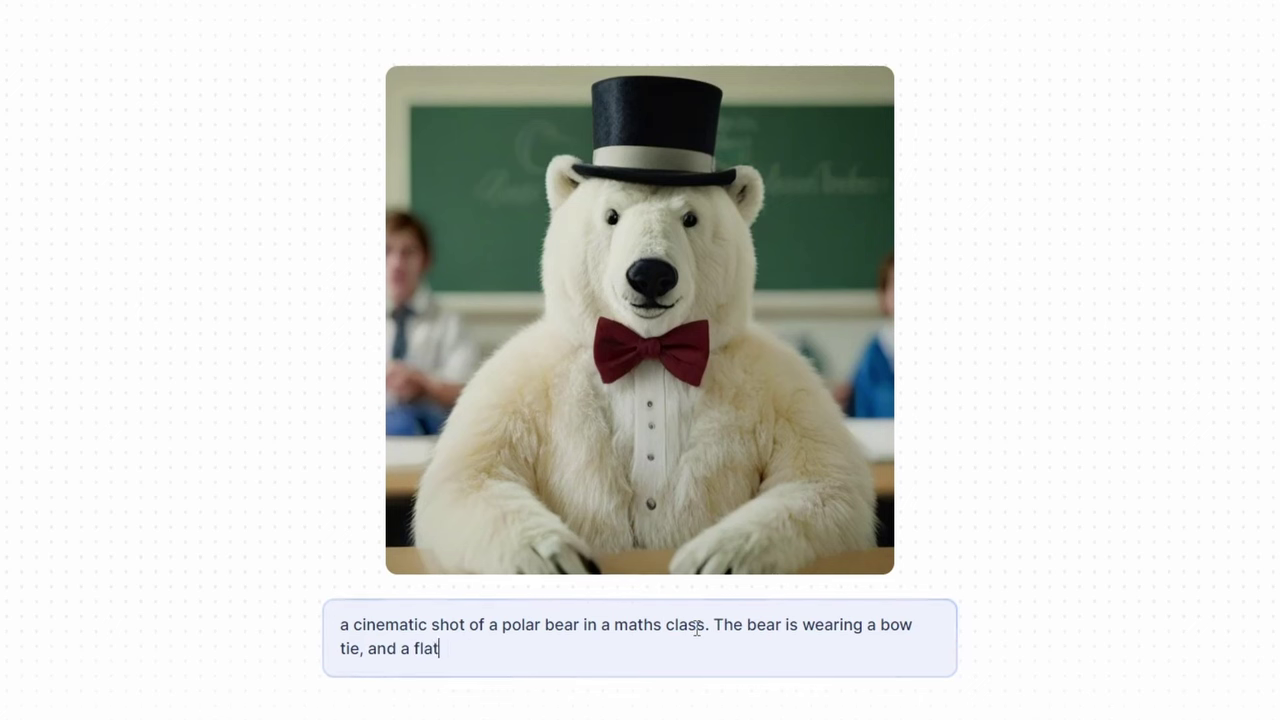
text( cap,)
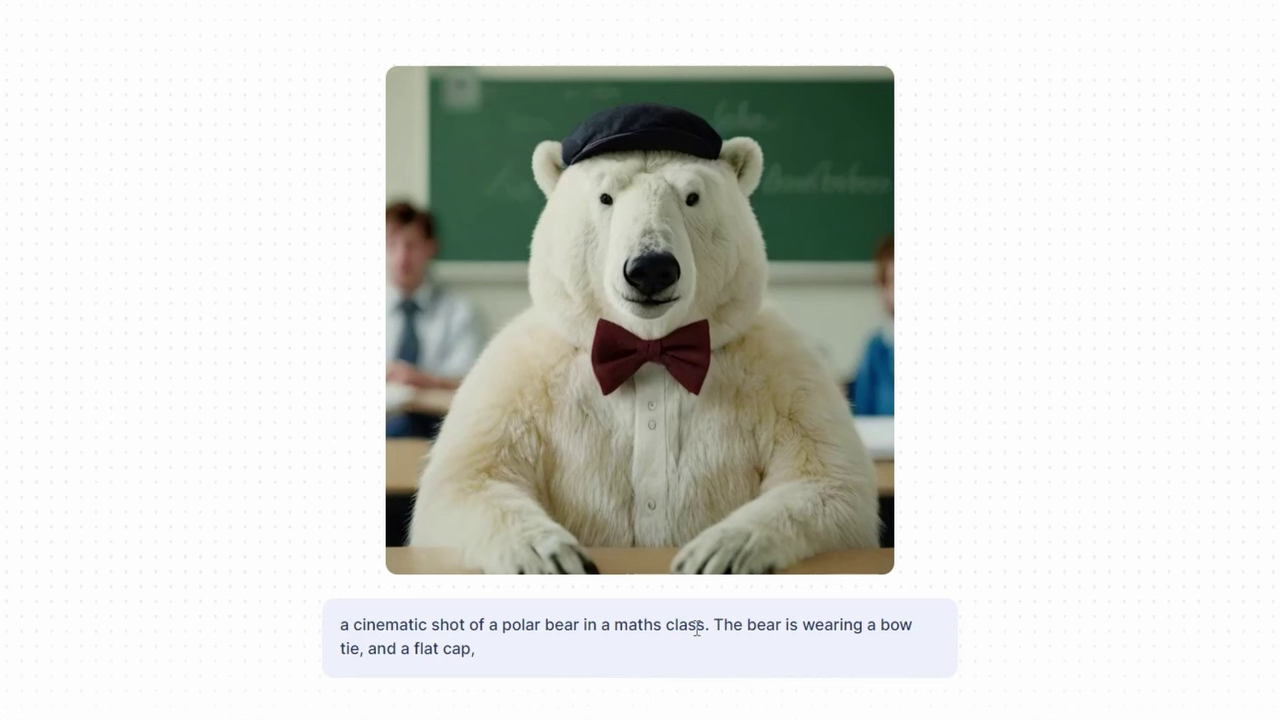
Step: Change the comma after "flat cap" to a full stop and add the sentence "The bear is smiling."
key(BackSpace)
text(. The bae)
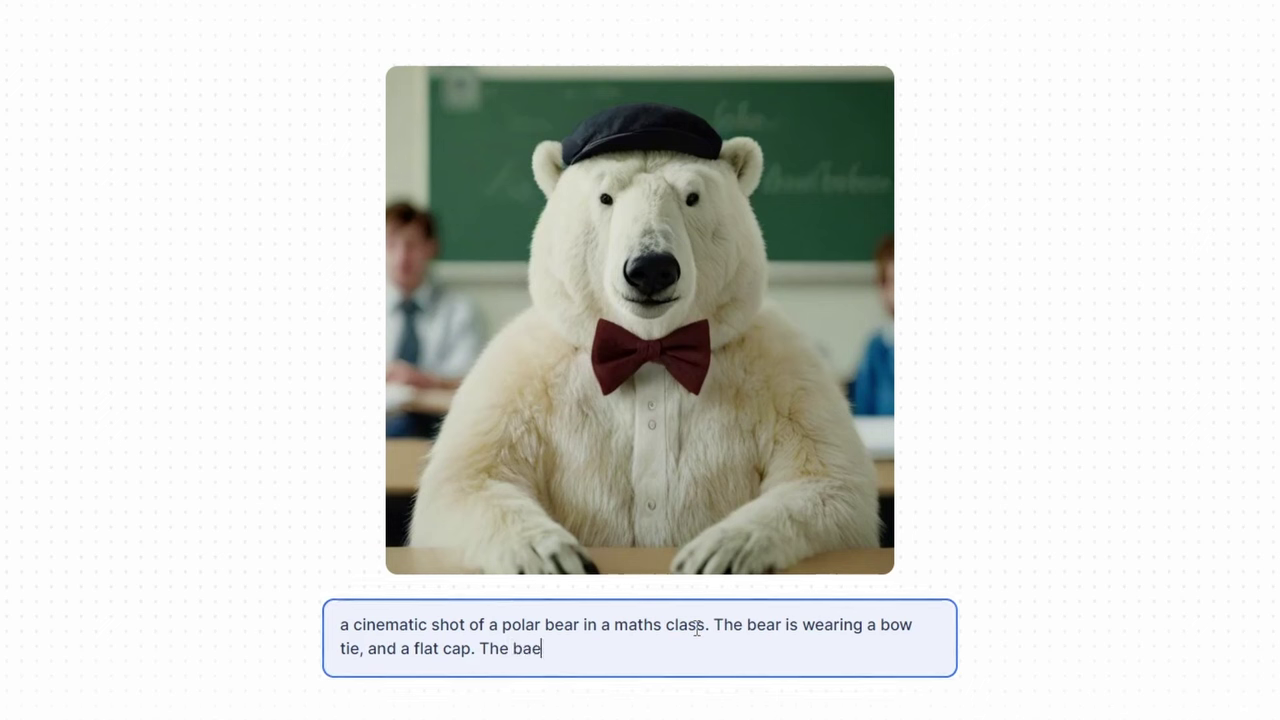
key(BackSpace)
key(BackSpace)
text(ear is s)
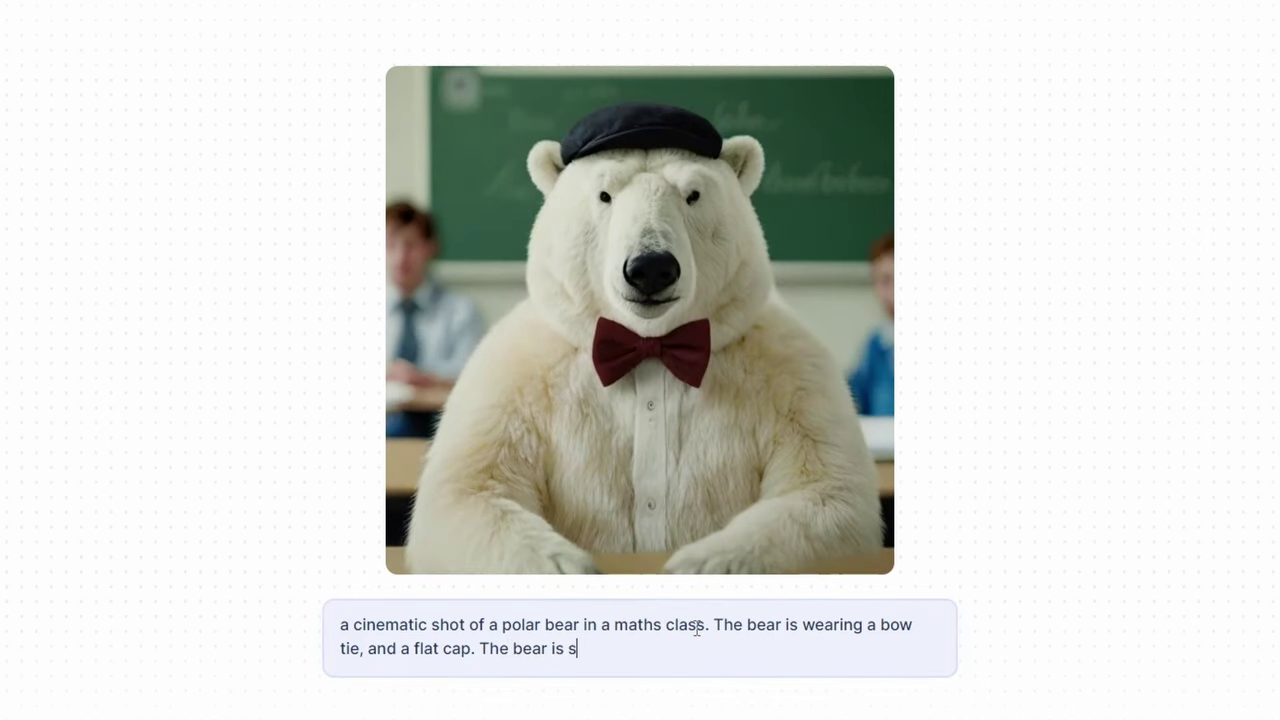
text(miling.)
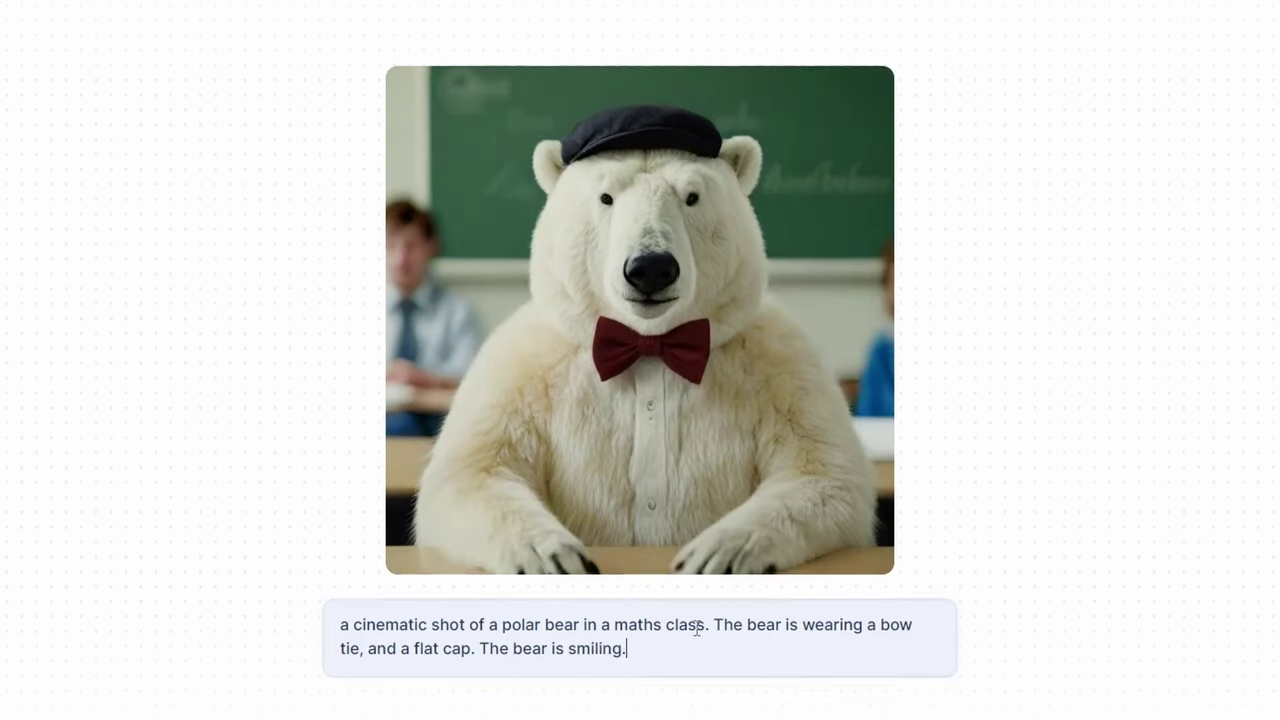